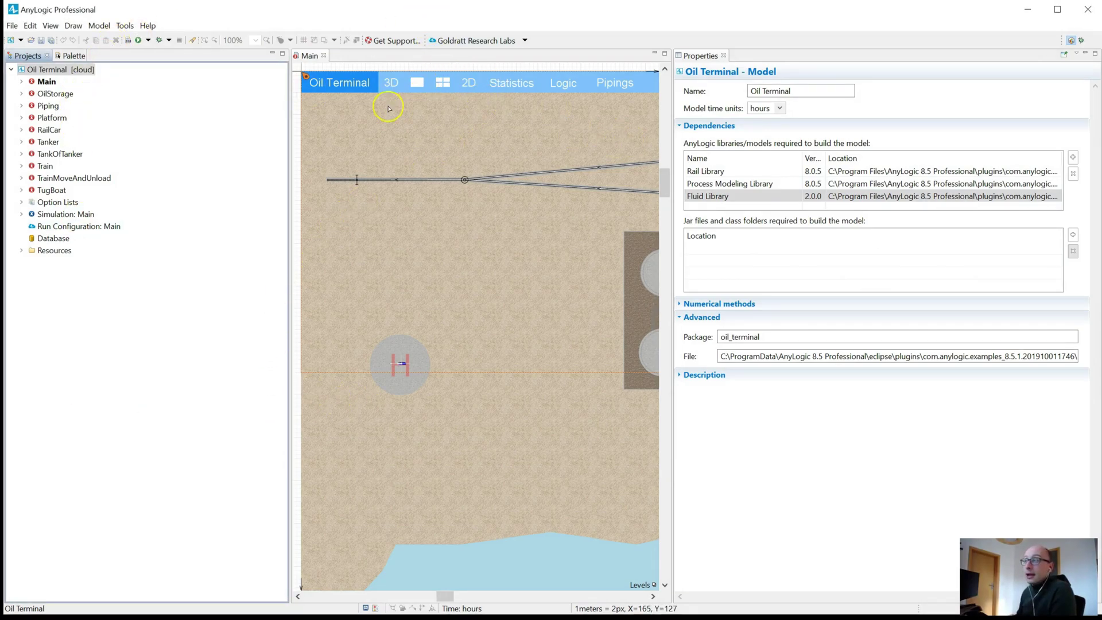
Examine the Main agent's terminal layout and the Material Handling Library in the Palette
{"action": "left_click_drag", "start_coordinate": [423, 248], "coordinate": [276, 238]}
{"action": "left_click_drag", "start_coordinate": [518, 311], "coordinate": [190, 328]}
{"action": "left_click_drag", "start_coordinate": [384, 247], "coordinate": [527, 356]}
{"action": "left_click_drag", "start_coordinate": [416, 343], "coordinate": [521, 264]}
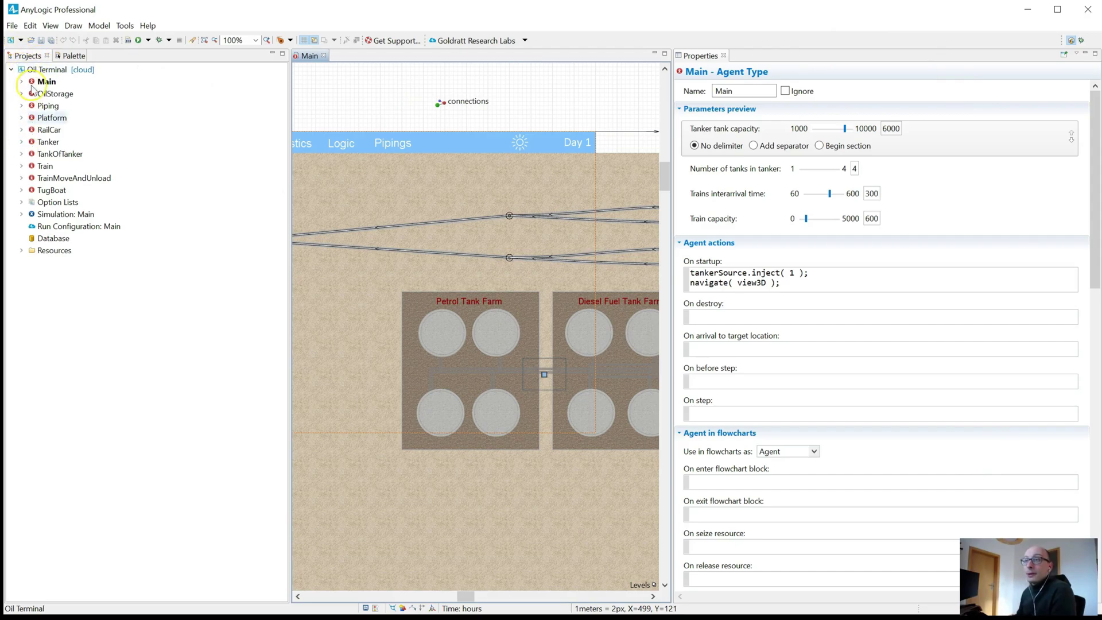
{"action": "left_click", "coordinate": [16, 146]}
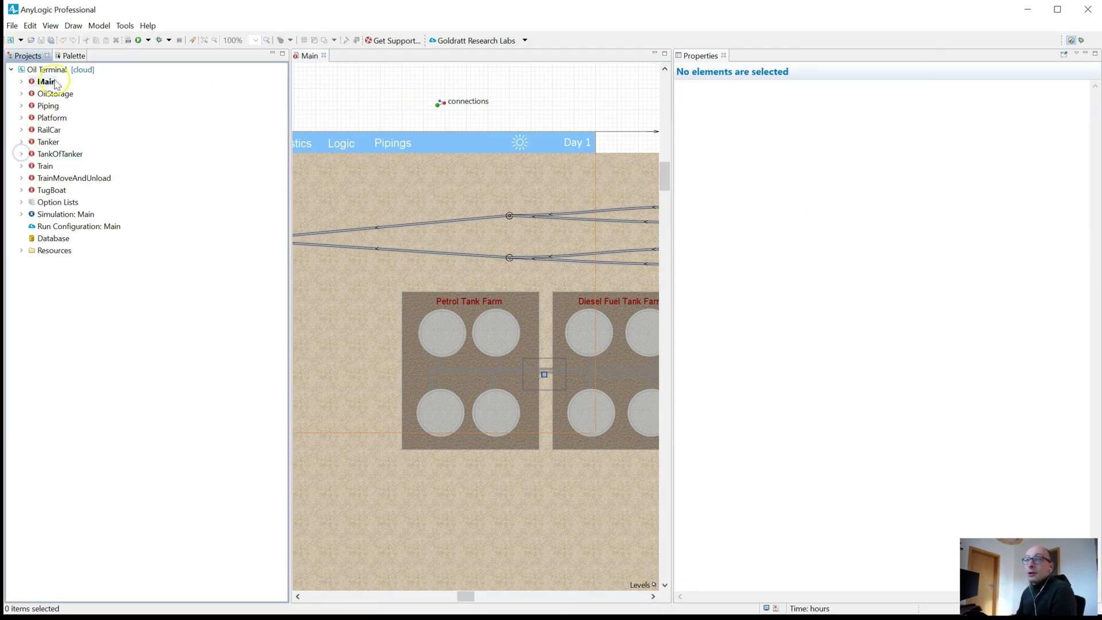
{"action": "left_click", "coordinate": [62, 59]}
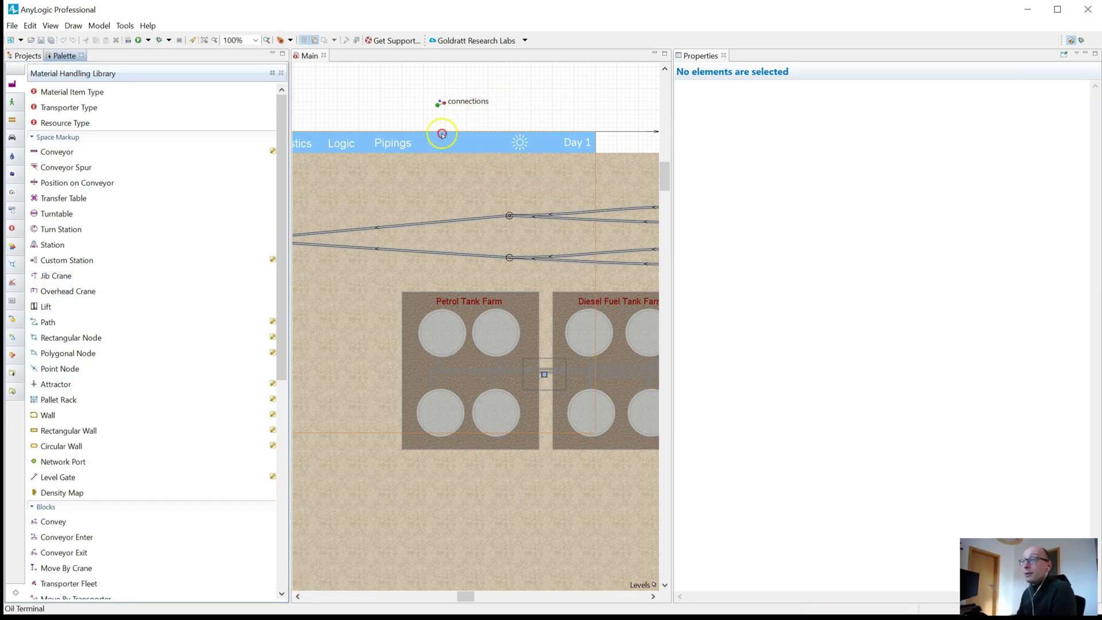
{"action": "left_click_drag", "start_coordinate": [442, 135], "coordinate": [464, 224]}
{"action": "left_click_drag", "start_coordinate": [423, 308], "coordinate": [416, 232]}
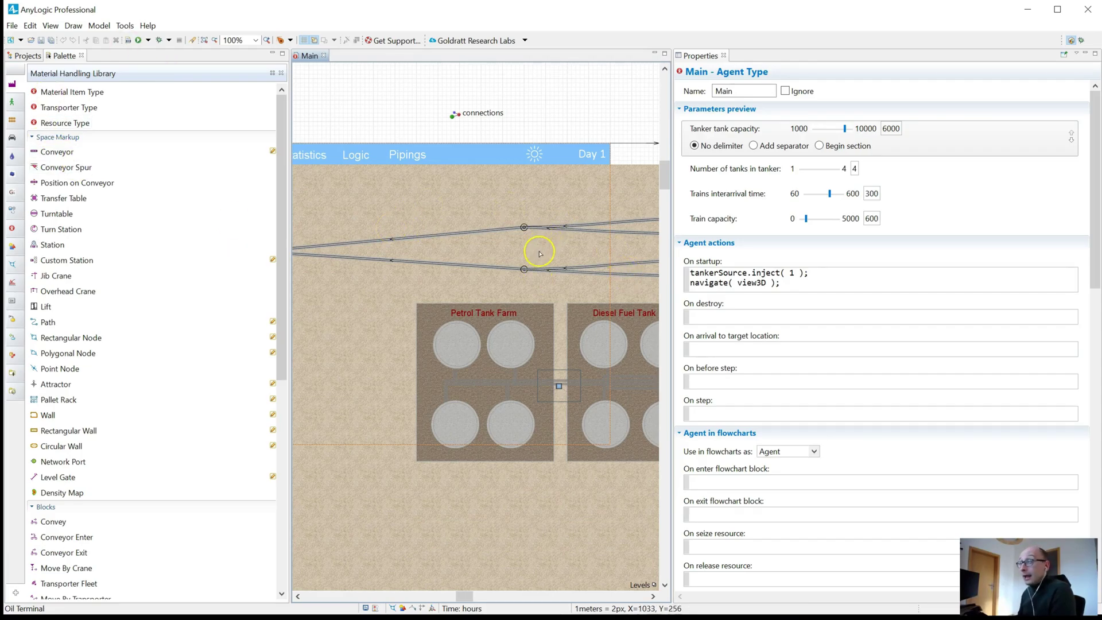
{"action": "left_click_drag", "start_coordinate": [537, 260], "coordinate": [744, 181]}
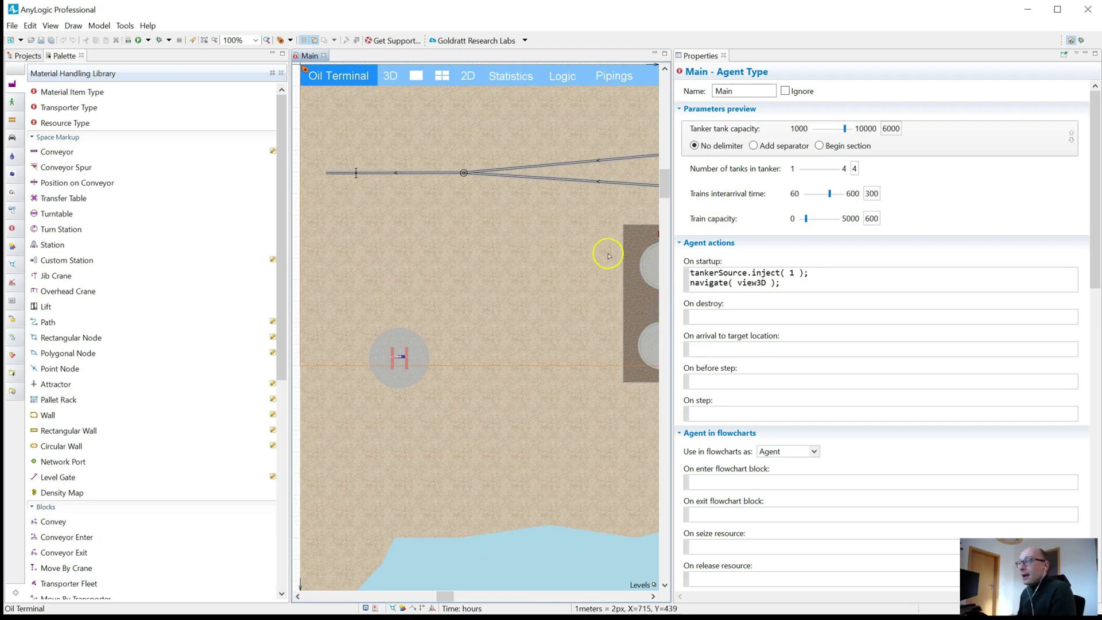
Bring the project tree back into view and narrow its pane to a slim column beside the Main diagram
{"action": "left_click", "coordinate": [25, 55]}
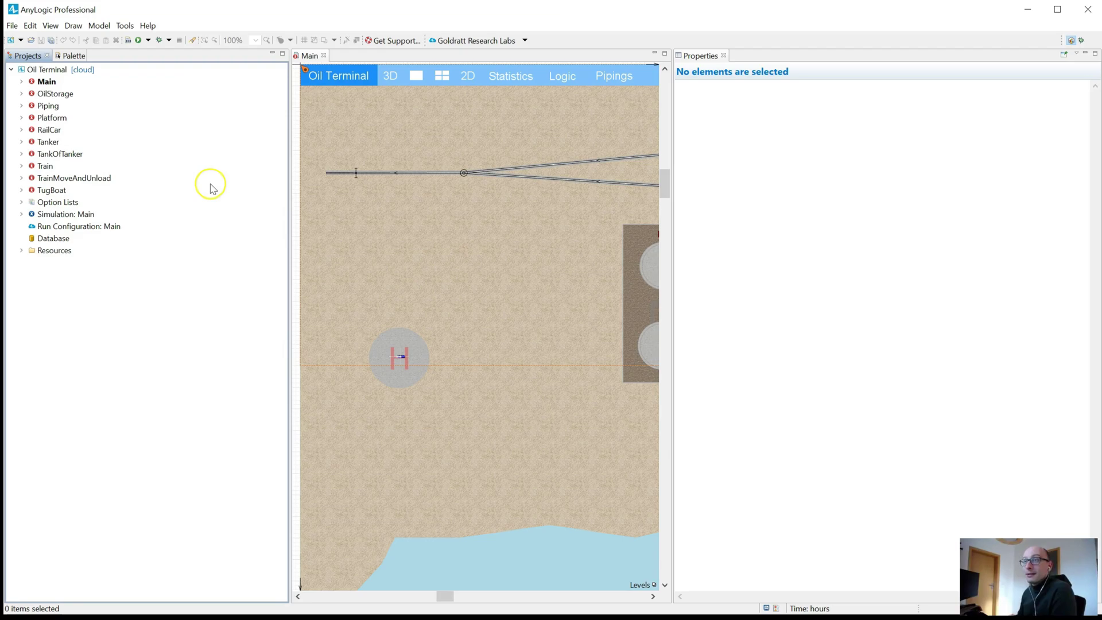
{"action": "left_click_drag", "start_coordinate": [328, 180], "coordinate": [391, 297]}
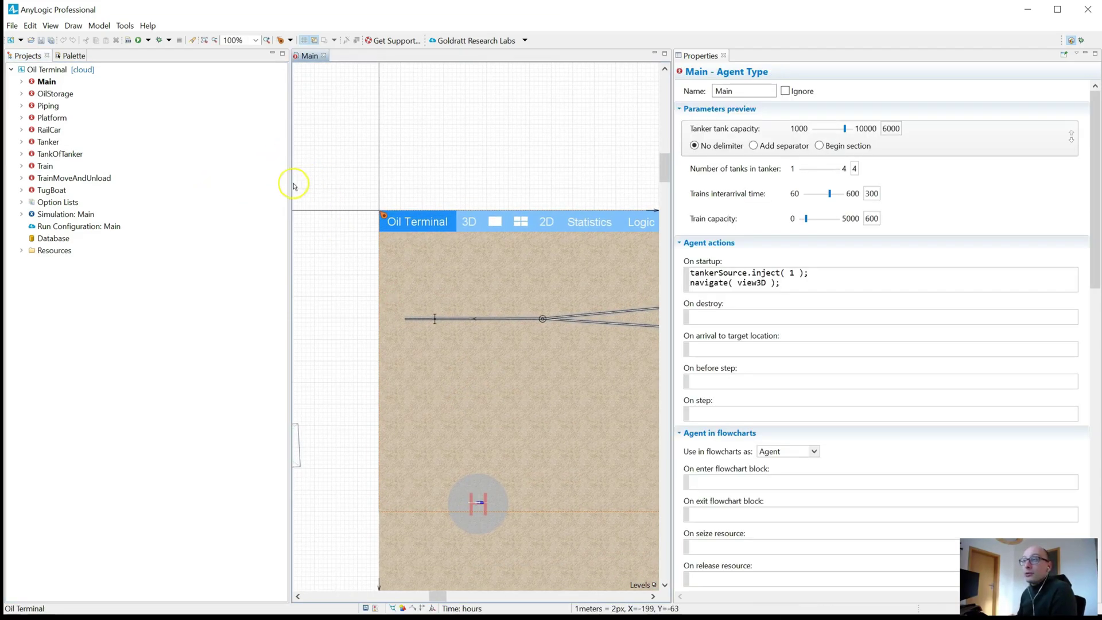
{"action": "left_click_drag", "start_coordinate": [290, 190], "coordinate": [21, 333]}
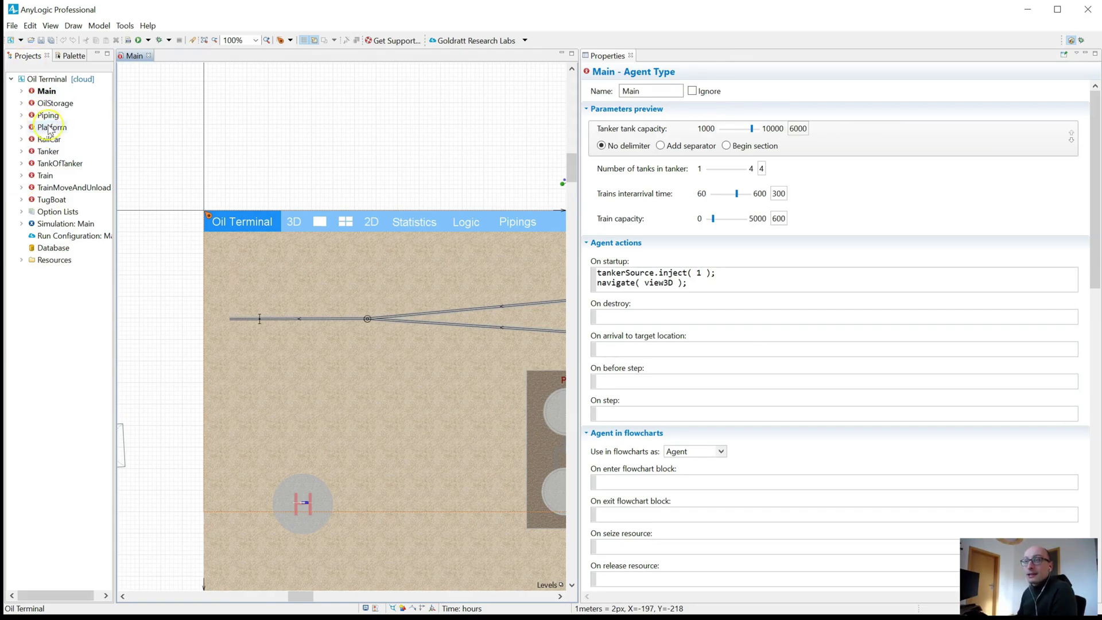
Expand the Tanker agent's contents in the project tree and collapse them again
{"action": "left_click", "coordinate": [21, 151]}
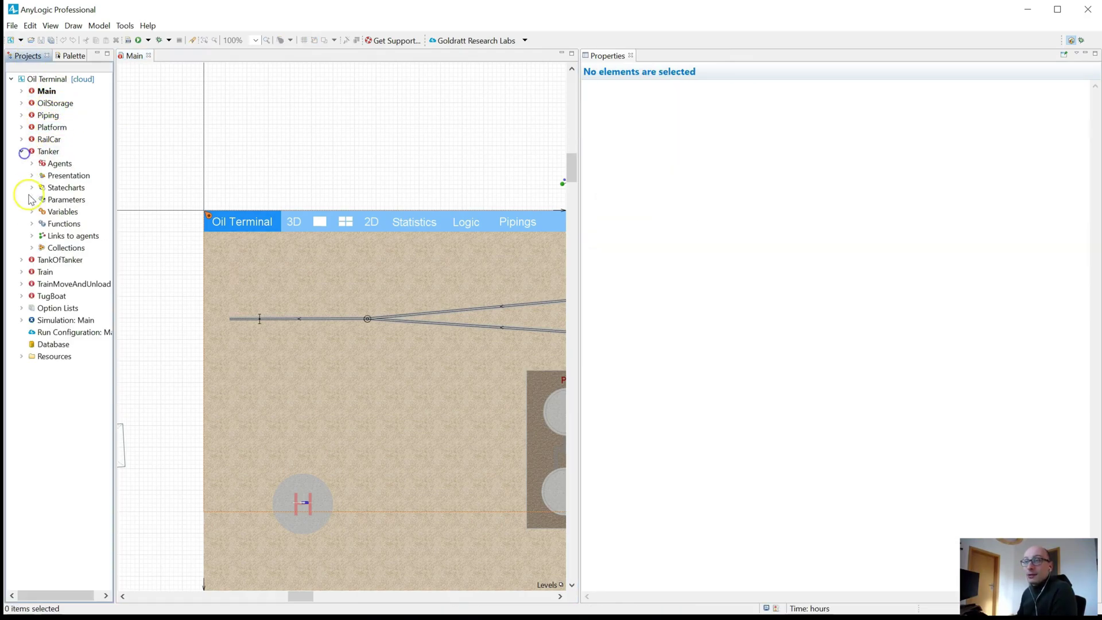
{"action": "left_click", "coordinate": [22, 152]}
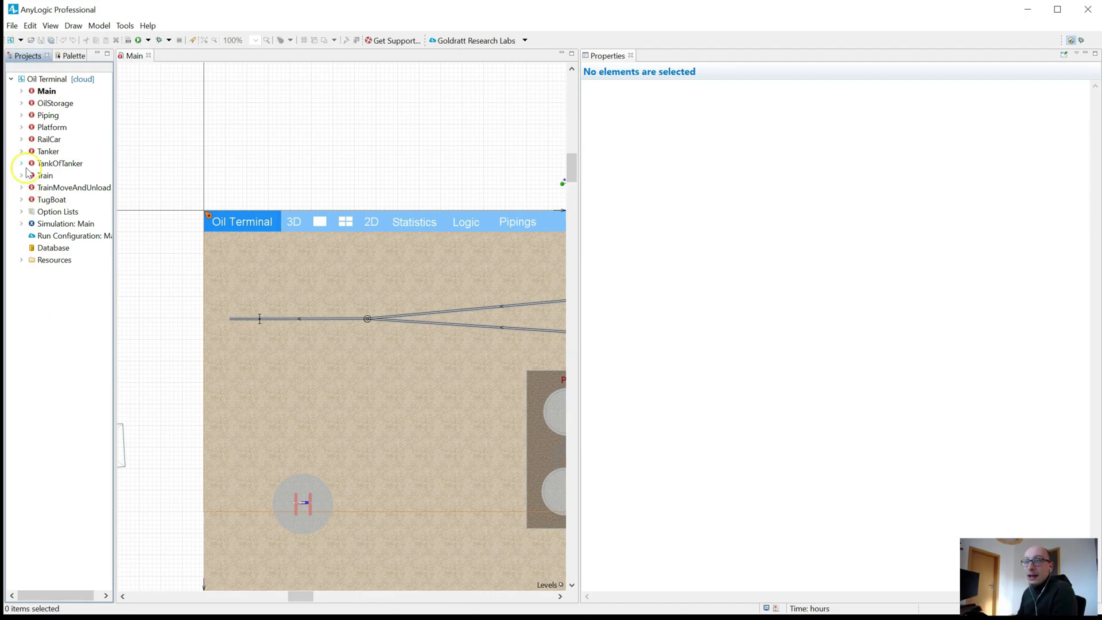
{"action": "left_click", "coordinate": [165, 285]}
{"action": "left_click", "coordinate": [182, 132]}
{"action": "left_click_drag", "start_coordinate": [137, 216], "coordinate": [156, 126]}
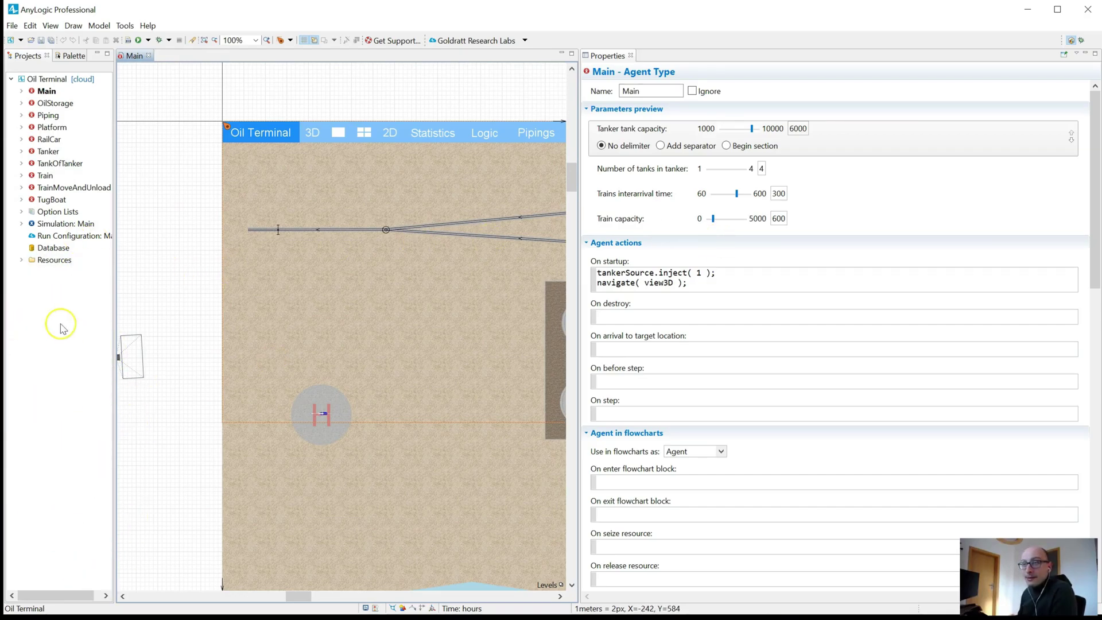
Dock the Palette beneath the project tree and enlarge its height so both stay visible together
{"action": "left_click", "coordinate": [68, 56]}
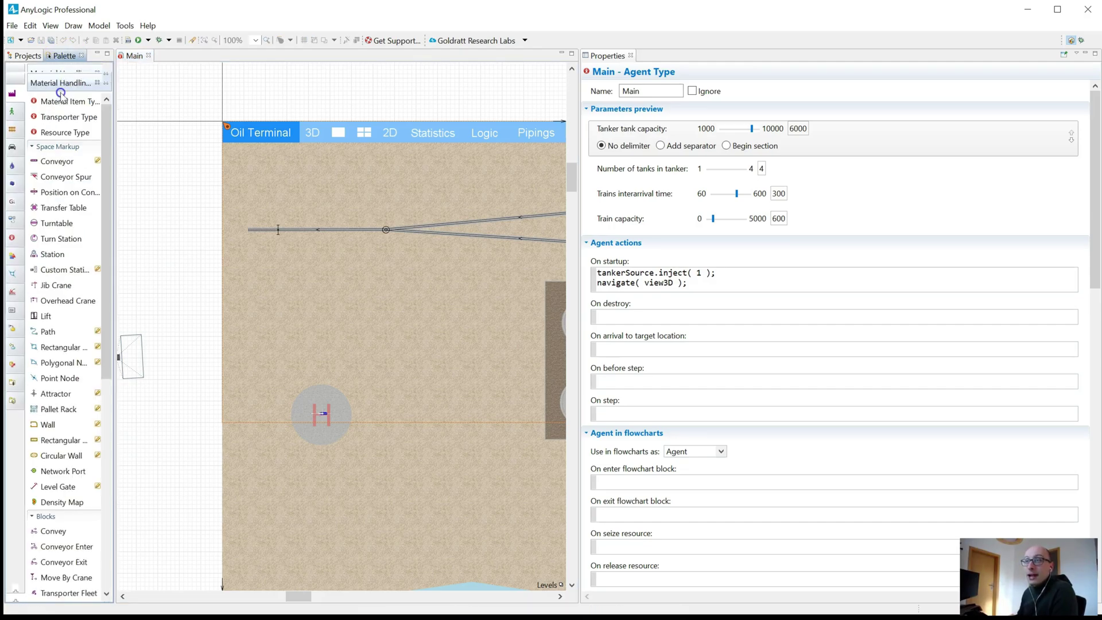
{"action": "left_click_drag", "start_coordinate": [79, 469], "coordinate": [78, 468]}
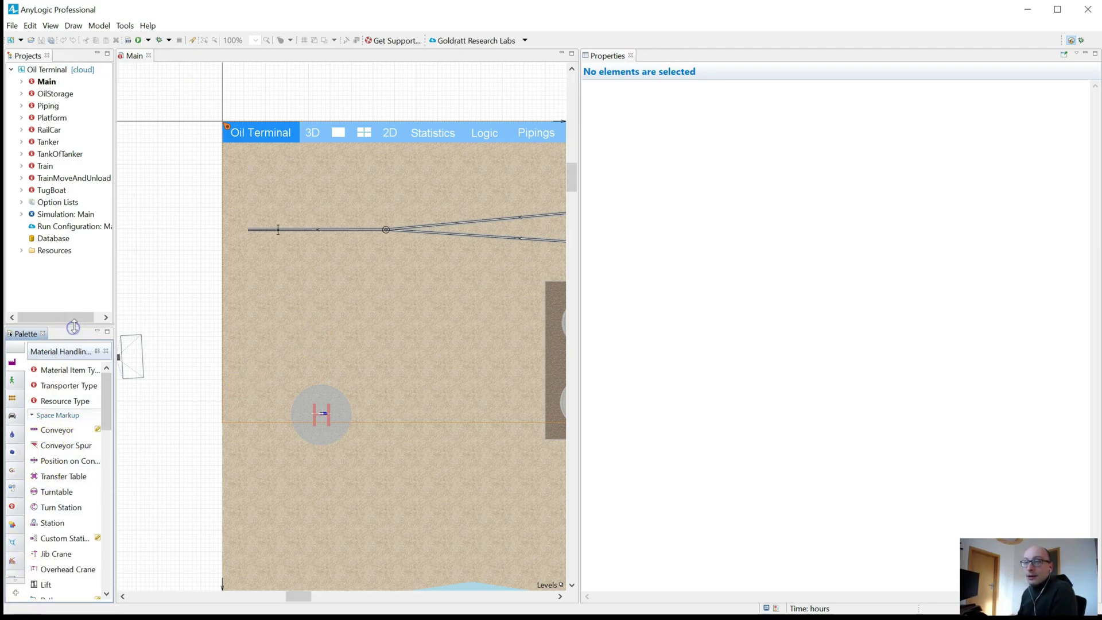
{"action": "left_click_drag", "start_coordinate": [74, 327], "coordinate": [78, 275]}
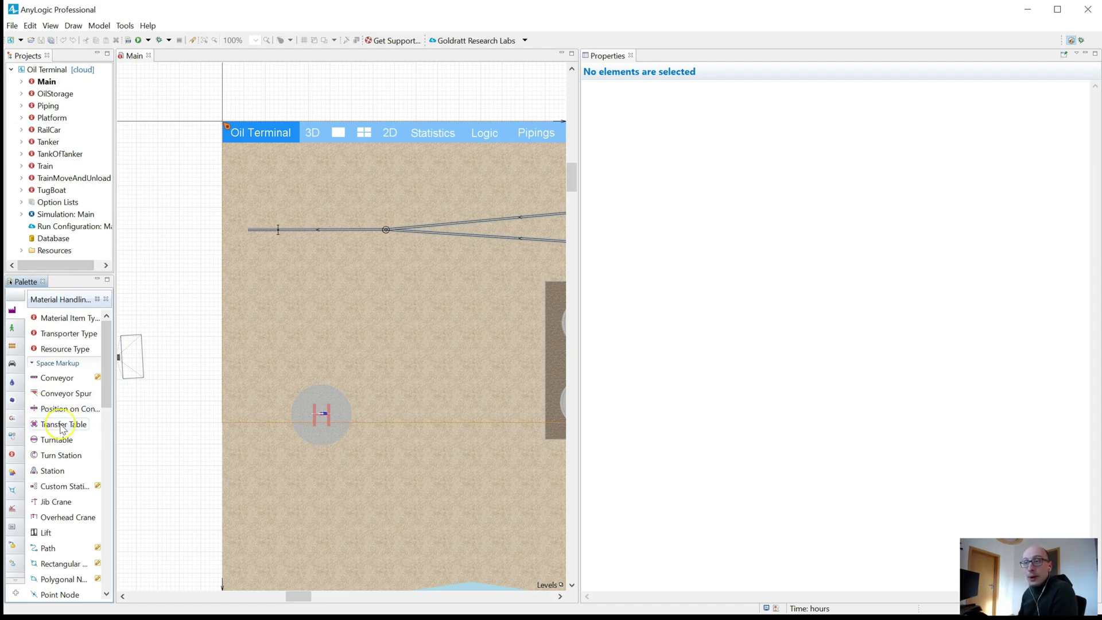
Browse the space markup elements and blocks of the Material Handling Library
{"action": "scroll", "coordinate": [61, 429], "scroll_direction": "down", "scroll_amount": 15}
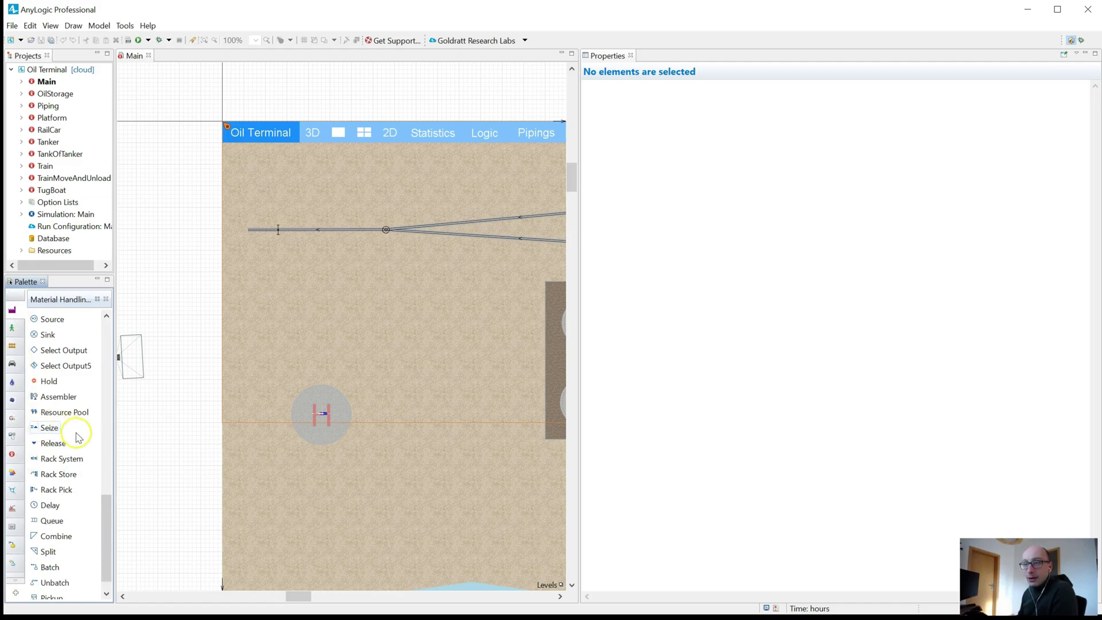
{"action": "scroll", "coordinate": [71, 433], "scroll_direction": "up", "scroll_amount": 15}
{"action": "scroll", "coordinate": [48, 368], "scroll_direction": "down", "scroll_amount": 10}
{"action": "scroll", "coordinate": [51, 402], "scroll_direction": "up", "scroll_amount": 11}
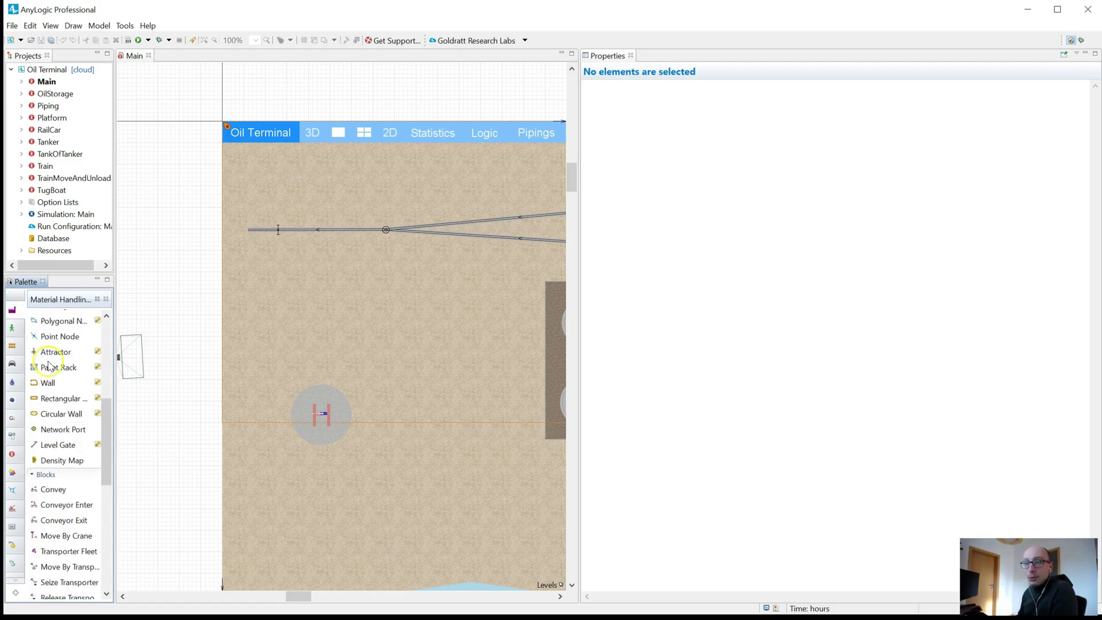
{"action": "scroll", "coordinate": [69, 428], "scroll_direction": "down", "scroll_amount": 12}
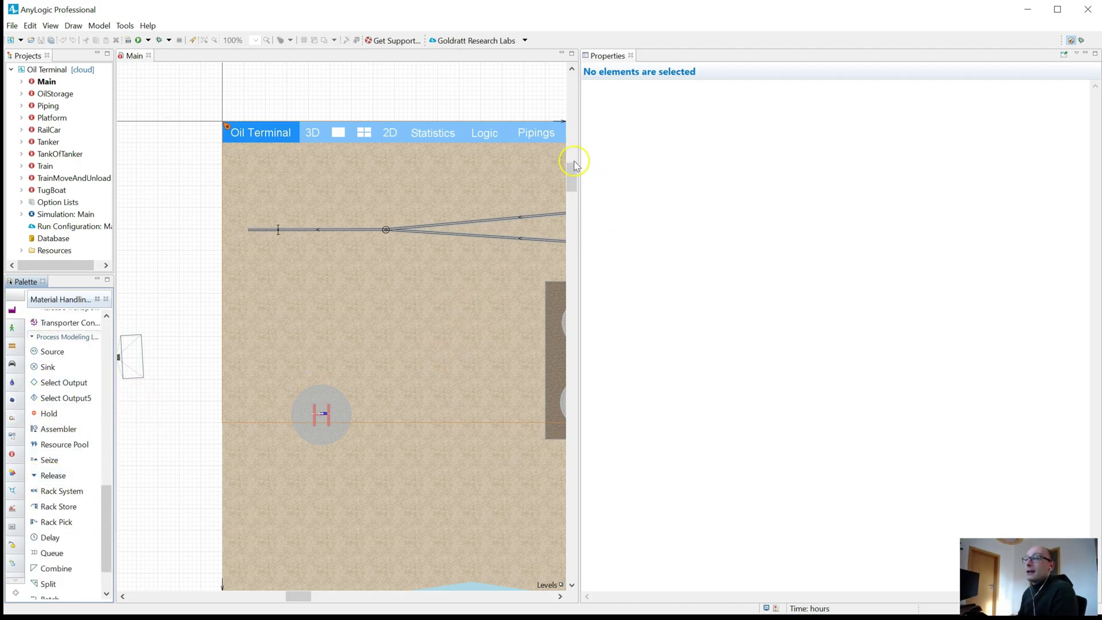
Widen the Properties pane slightly by moving its border with the Main diagram
{"action": "left_click", "coordinate": [262, 226]}
{"action": "left_click_drag", "start_coordinate": [276, 193], "coordinate": [167, 98]}
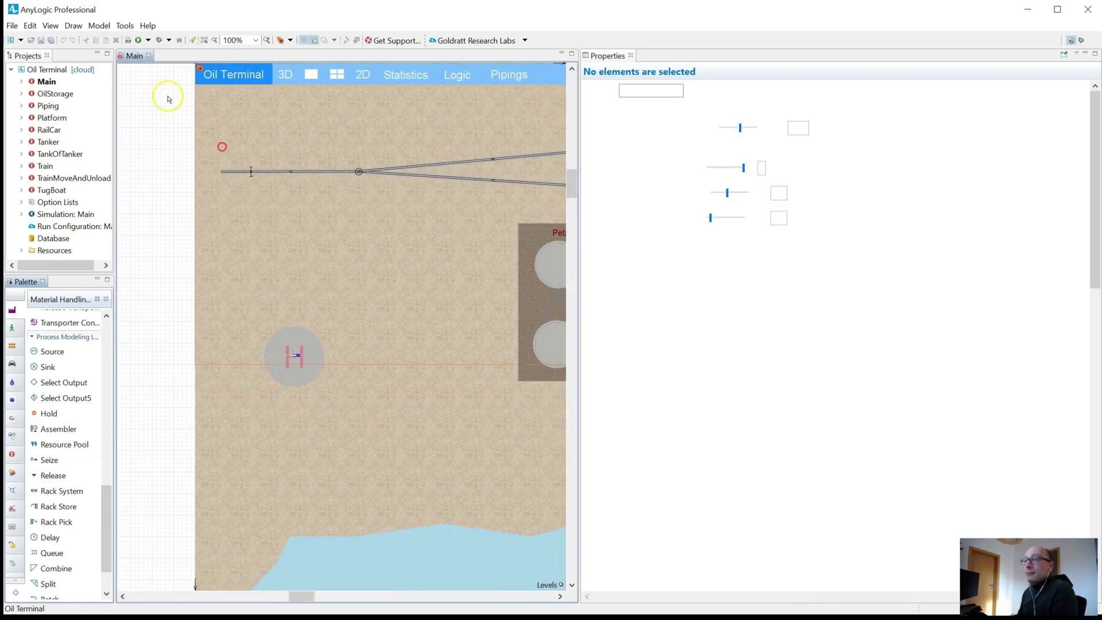
{"action": "left_click_drag", "start_coordinate": [346, 264], "coordinate": [202, 313]}
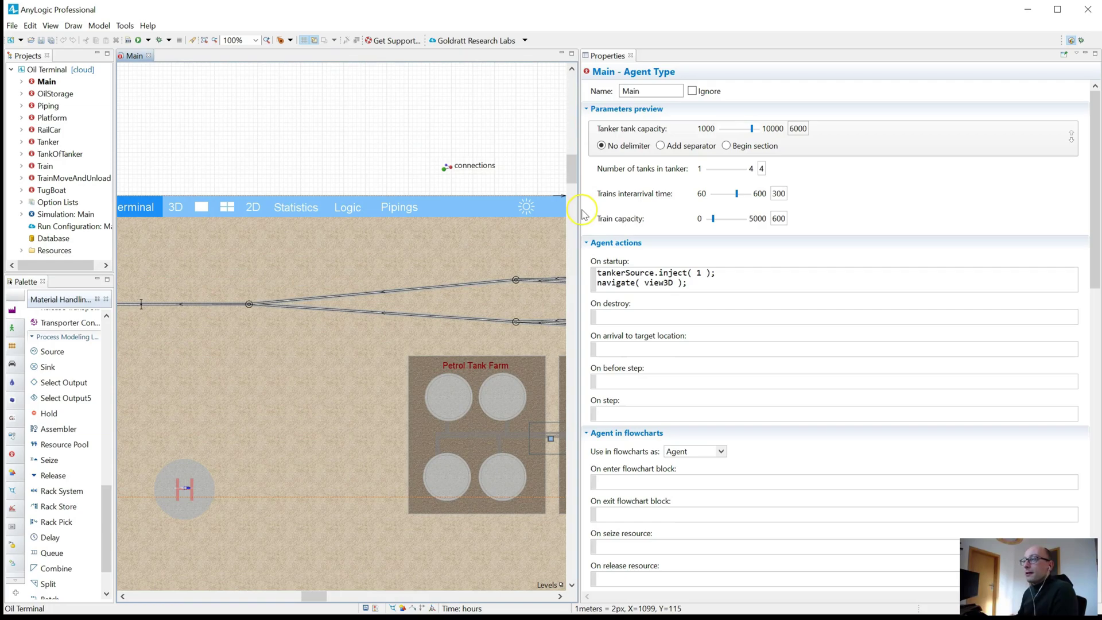
{"action": "mouse_move", "coordinate": [580, 214]}
{"action": "left_mouse_down"}
{"action": "mouse_move", "coordinate": [546, 208]}
{"action": "mouse_move", "coordinate": [559, 211]}
{"action": "left_mouse_up"}
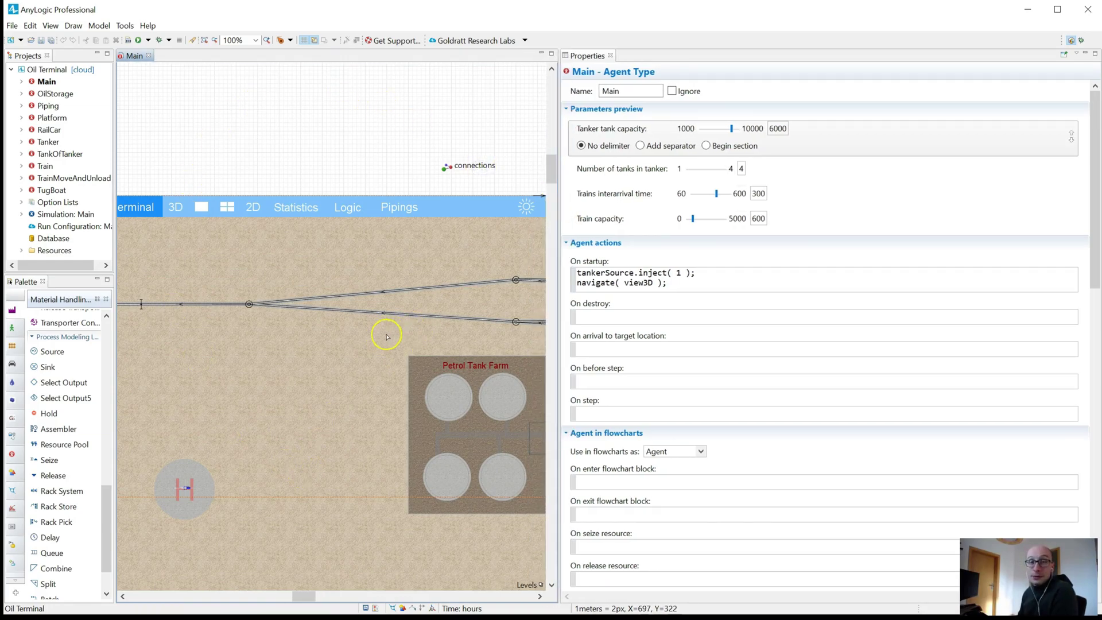
Examine the Main diagram's tank farms, pump stations, waterways and logic elements along with Main's agent properties
{"action": "left_click_drag", "start_coordinate": [366, 300], "coordinate": [173, 172]}
{"action": "left_click_drag", "start_coordinate": [450, 369], "coordinate": [211, 256]}
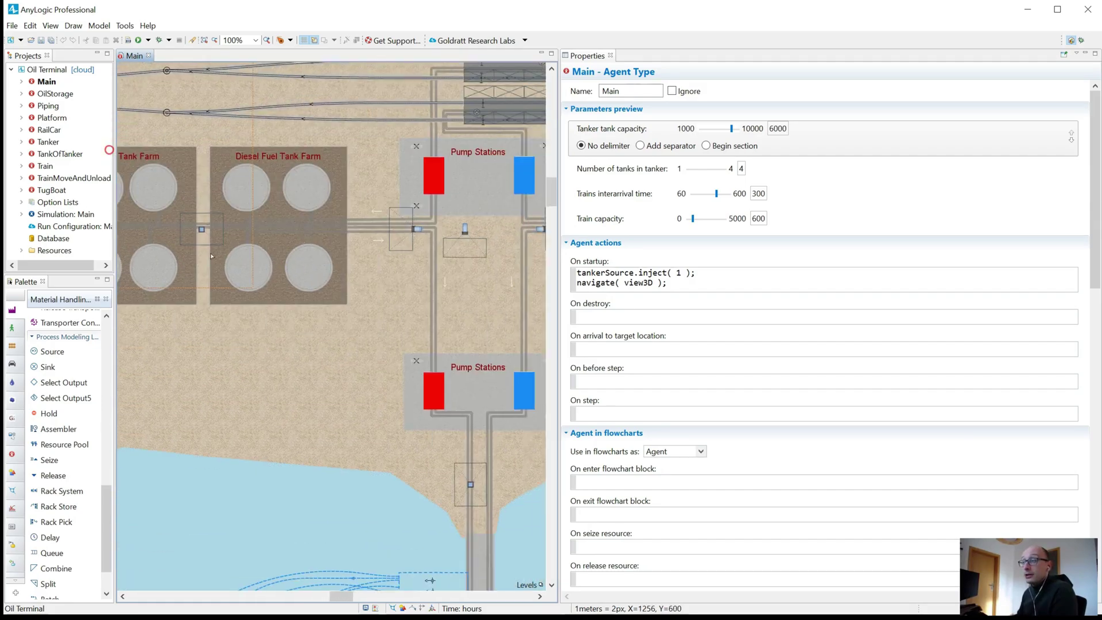
{"action": "mouse_move", "coordinate": [503, 425]}
{"action": "left_mouse_down"}
{"action": "mouse_move", "coordinate": [457, 189]}
{"action": "mouse_move", "coordinate": [588, 128]}
{"action": "left_mouse_up"}
{"action": "left_click_drag", "start_coordinate": [212, 456], "coordinate": [588, 94]}
{"action": "mouse_move", "coordinate": [279, 303]}
{"action": "left_mouse_down"}
{"action": "mouse_move", "coordinate": [413, 256]}
{"action": "mouse_move", "coordinate": [476, 276]}
{"action": "left_mouse_up"}
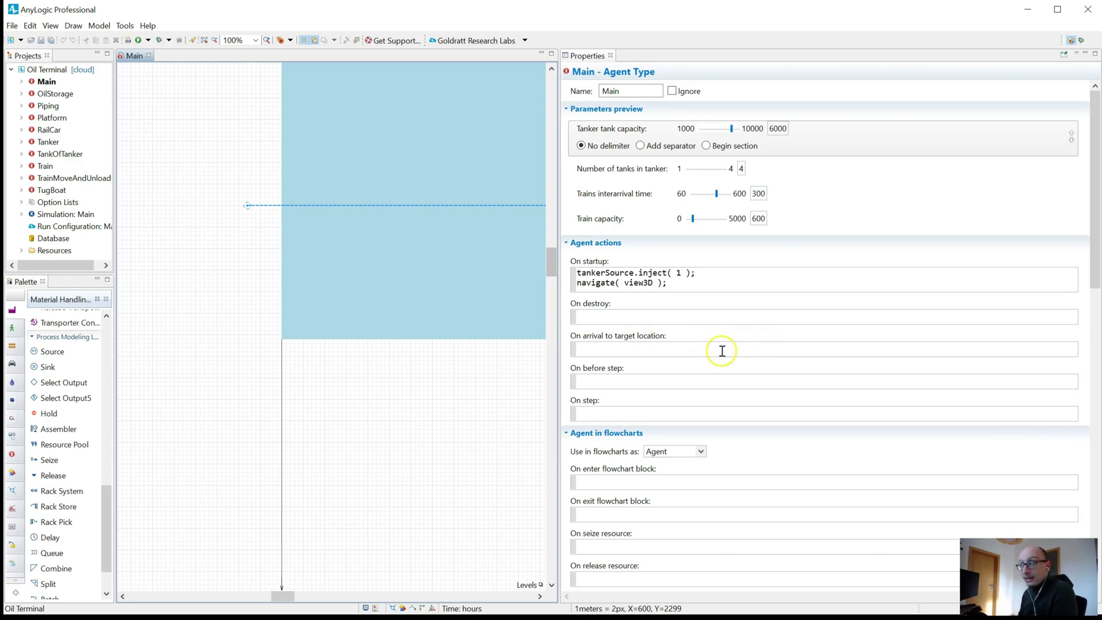
{"action": "scroll", "coordinate": [638, 282], "scroll_direction": "down", "scroll_amount": 1}
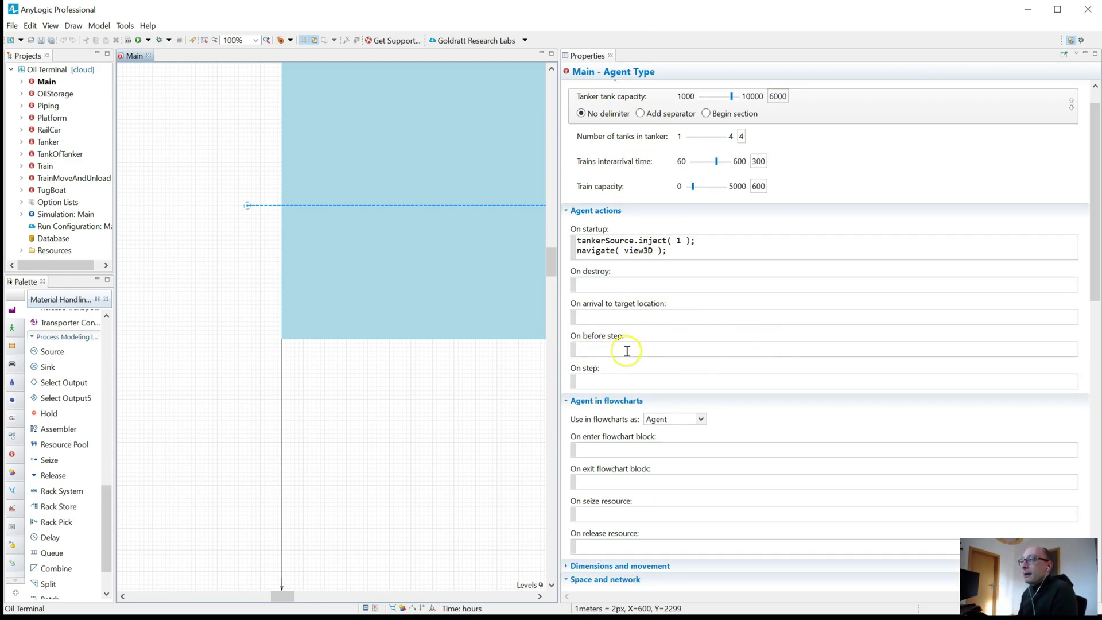
{"action": "left_click_drag", "start_coordinate": [316, 282], "coordinate": [111, 608]}
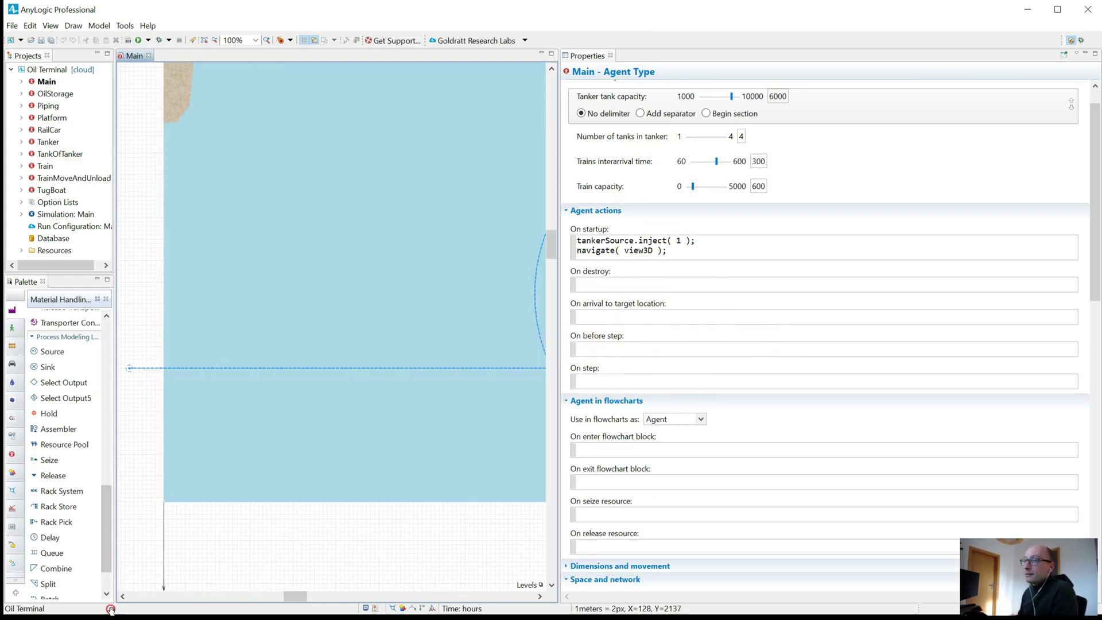
{"action": "left_click_drag", "start_coordinate": [368, 339], "coordinate": [494, 597]}
{"action": "left_click_drag", "start_coordinate": [310, 149], "coordinate": [282, 516]}
{"action": "left_click_drag", "start_coordinate": [124, 511], "coordinate": [751, 273]}
{"action": "left_click_drag", "start_coordinate": [188, 121], "coordinate": [379, 146]}
Inspect the properties of the navigate and getListboxItems functions, highlighting part of the loop in the getListboxItems body
{"action": "left_click", "coordinate": [381, 117]}
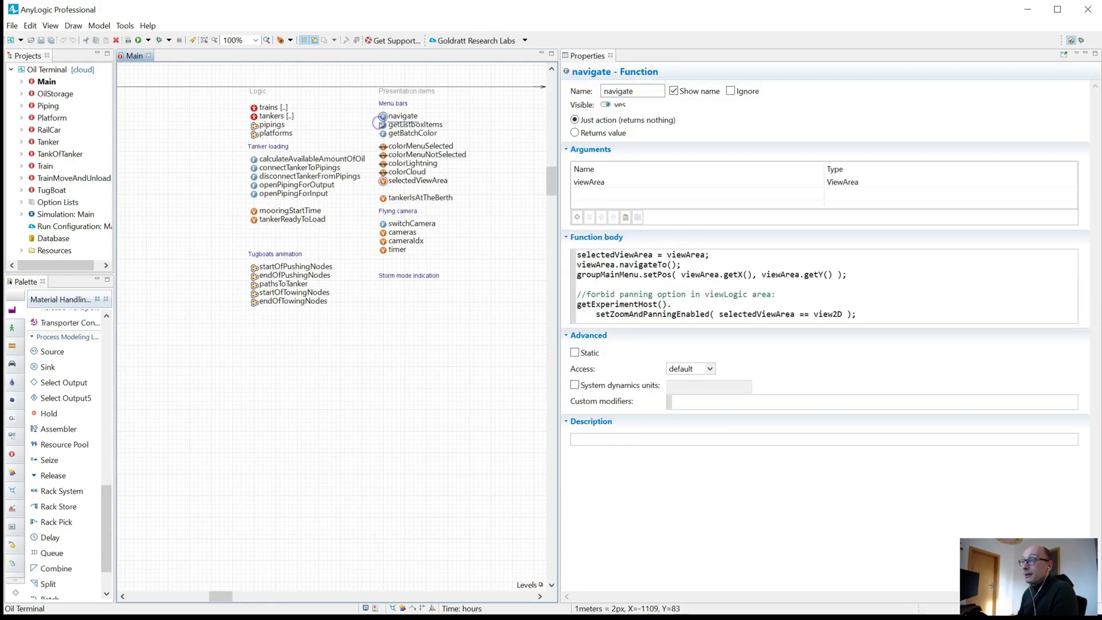
{"action": "left_click", "coordinate": [382, 124]}
{"action": "left_click_drag", "start_coordinate": [611, 306], "coordinate": [608, 313]}
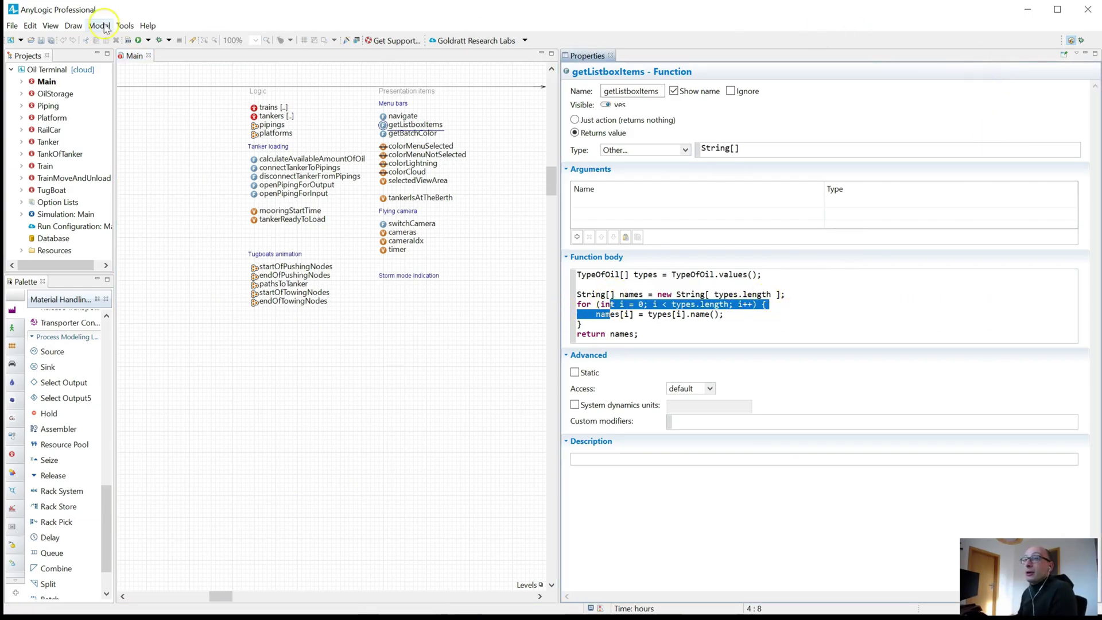
Try to reset the workspace perspective to its default arrangement
{"action": "left_click", "coordinate": [125, 25]}
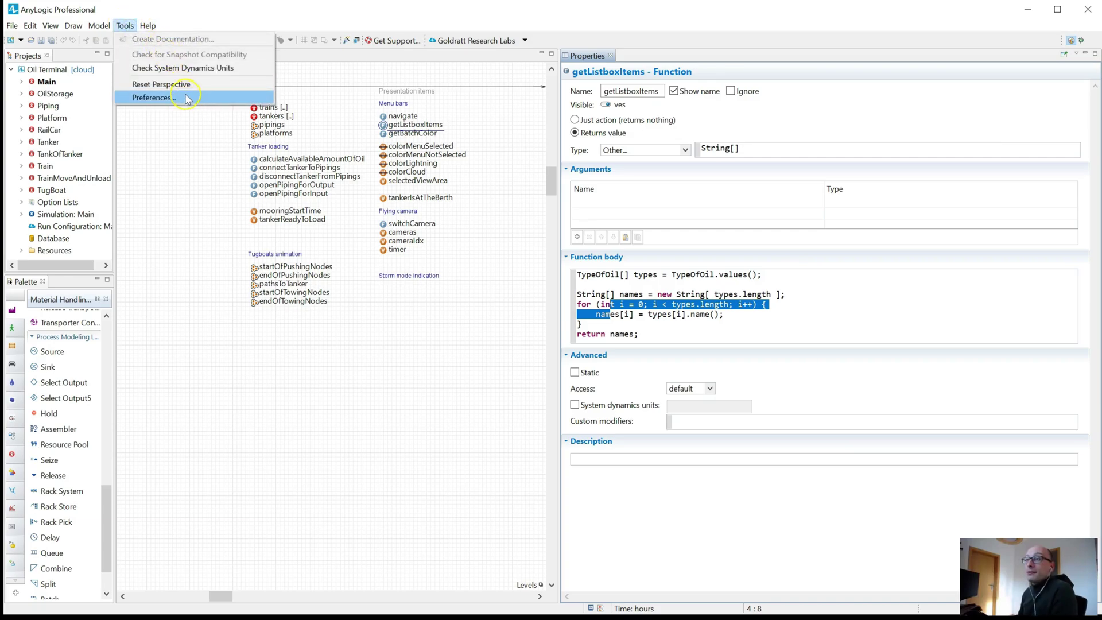
{"action": "left_click", "coordinate": [156, 86]}
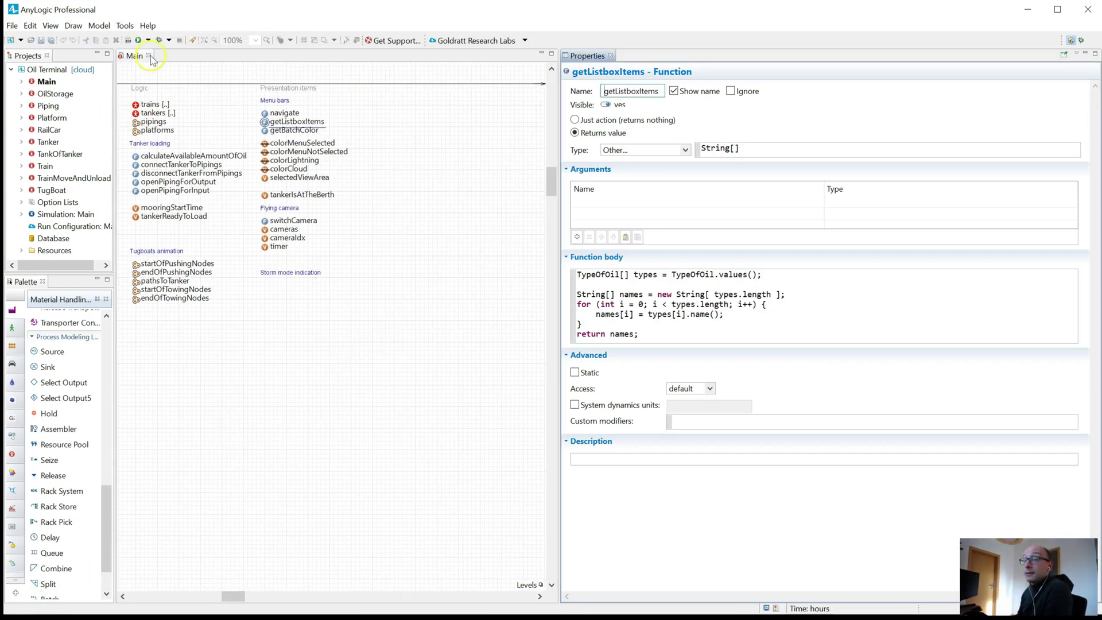
Maximize the Main diagram editor to view the oil terminal layout across the whole workspace
{"action": "left_click_drag", "start_coordinate": [303, 245], "coordinate": [91, 256]}
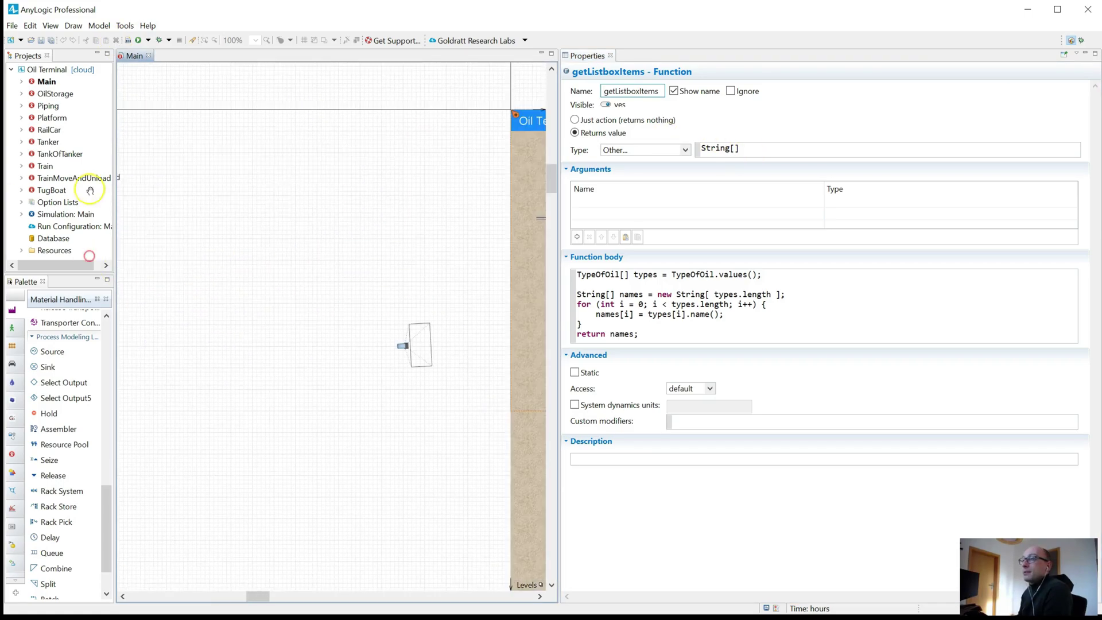
{"action": "left_click_drag", "start_coordinate": [427, 313], "coordinate": [91, 191]}
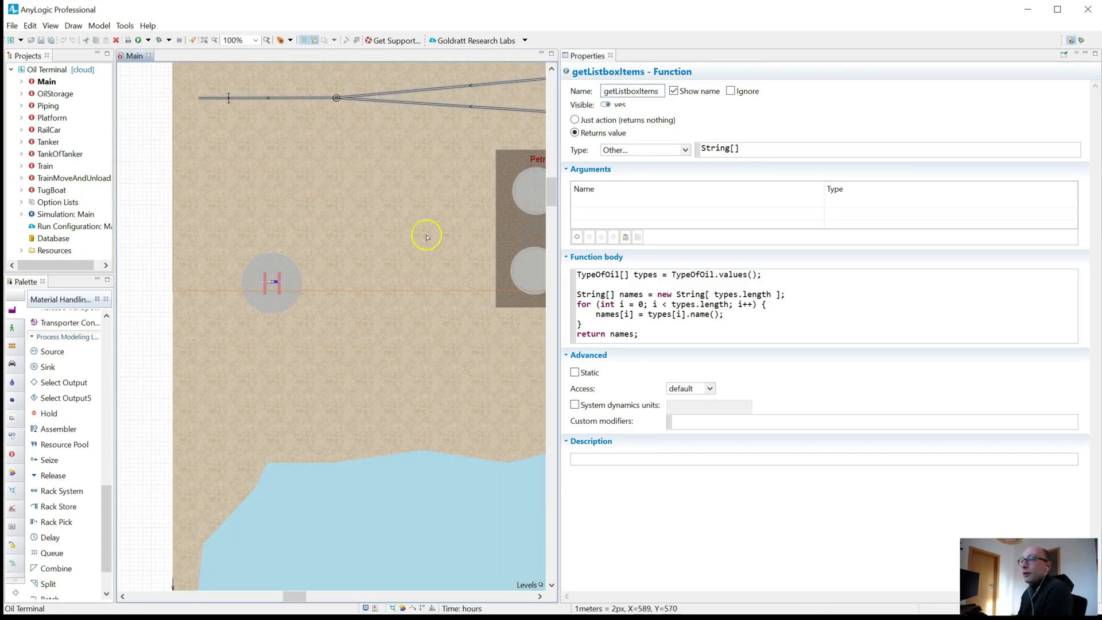
{"action": "scroll", "coordinate": [272, 122], "scroll_direction": "up", "scroll_amount": 2}
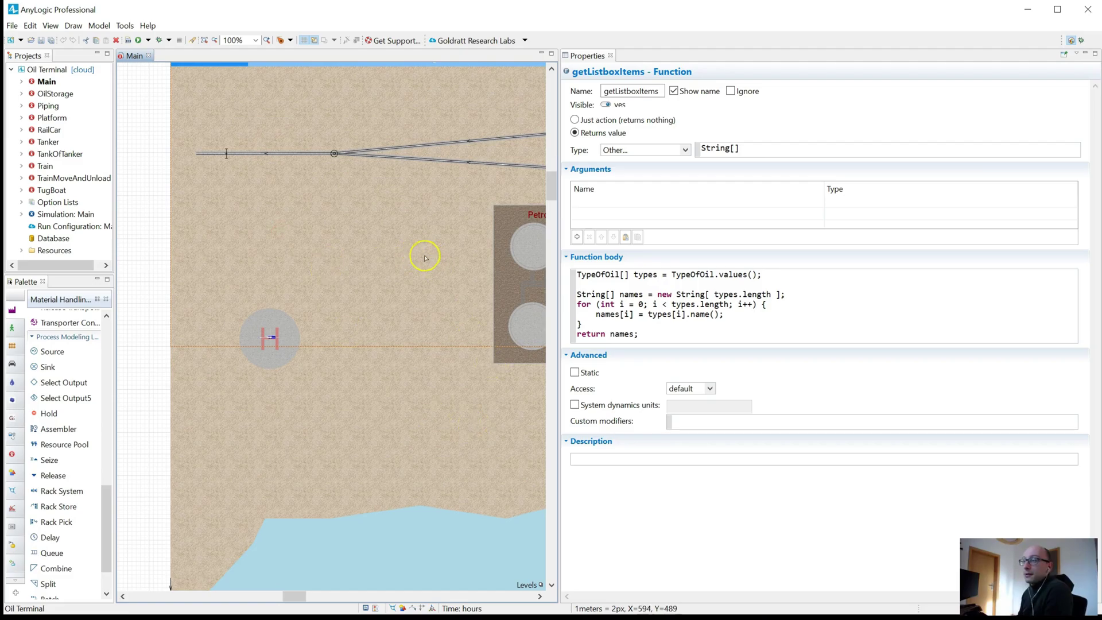
{"action": "double_click", "coordinate": [130, 56]}
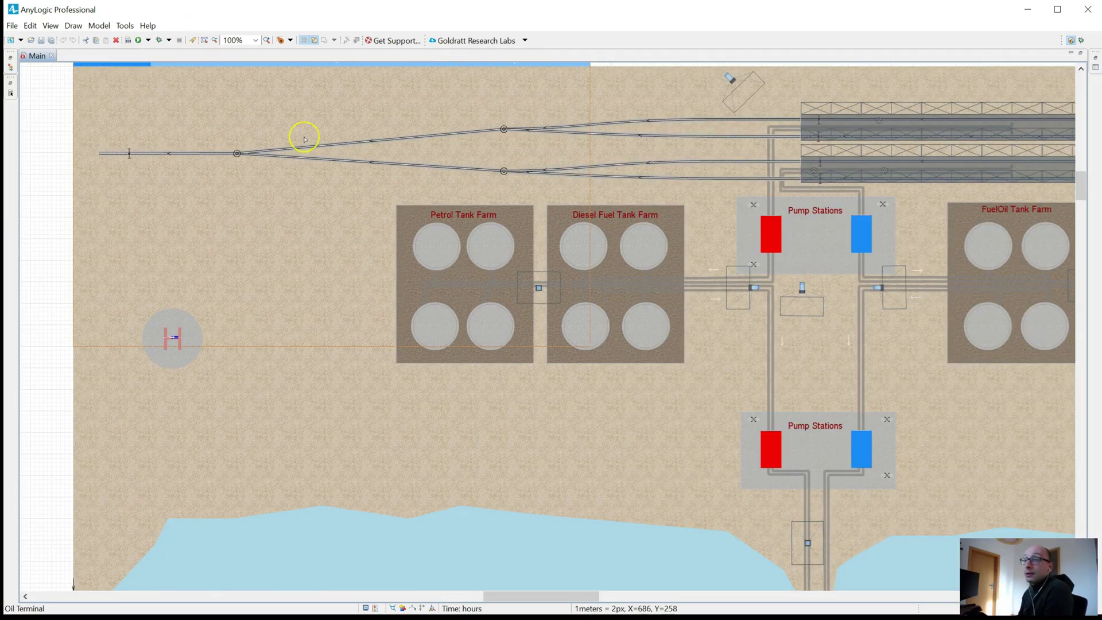
{"action": "left_click_drag", "start_coordinate": [540, 304], "coordinate": [383, 224]}
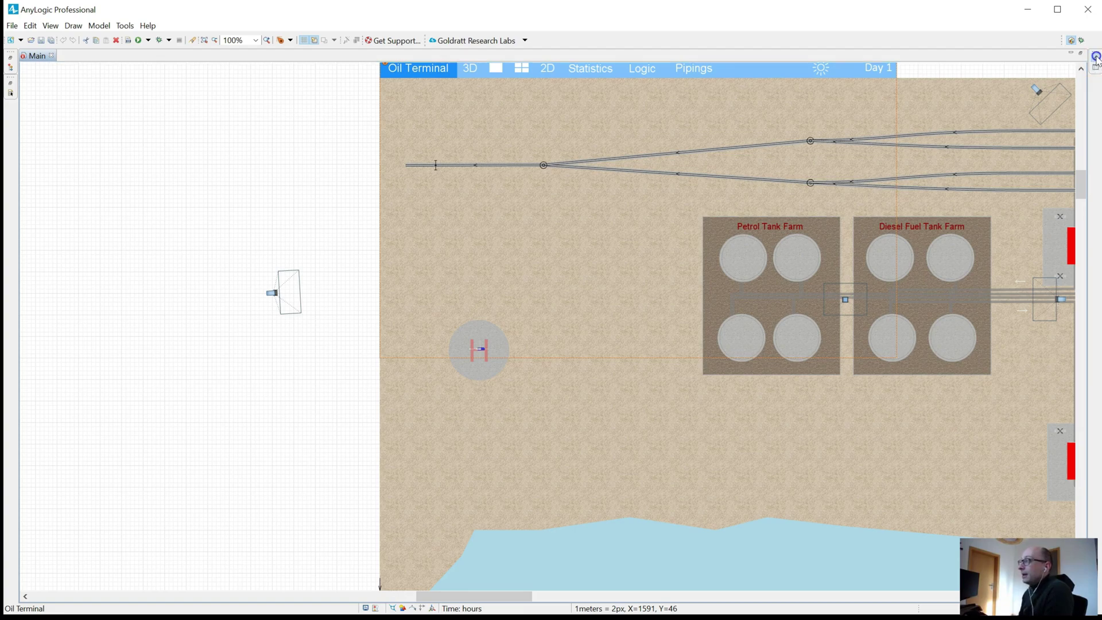
Bring the Properties back beside the maximized diagram and restore the editor to its normal size among all panes
{"action": "left_click", "coordinate": [1097, 79]}
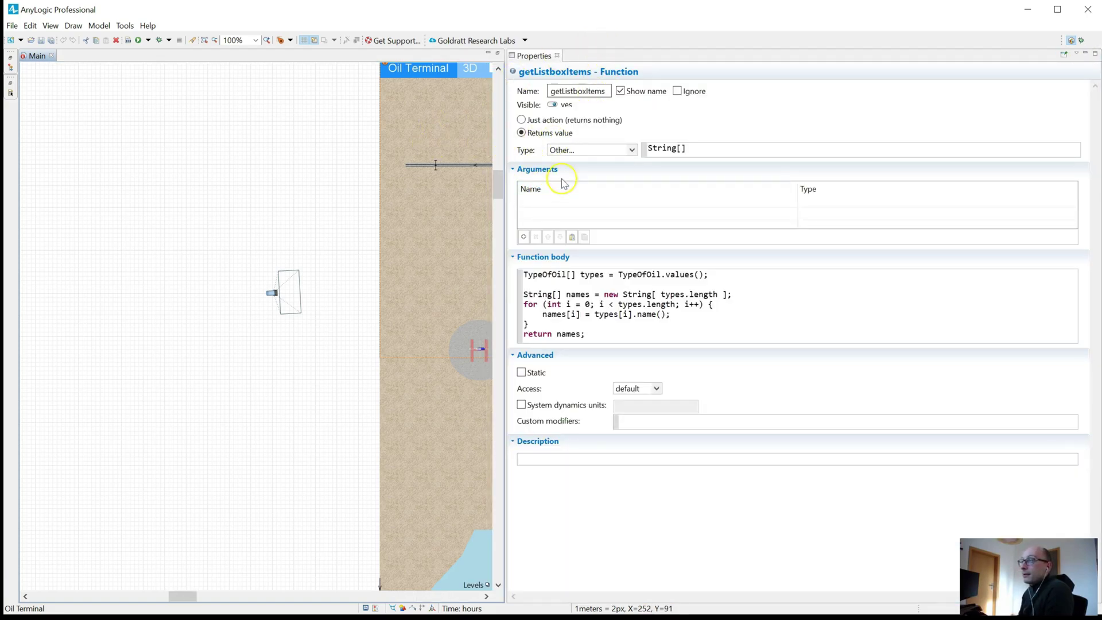
{"action": "double_click", "coordinate": [34, 56]}
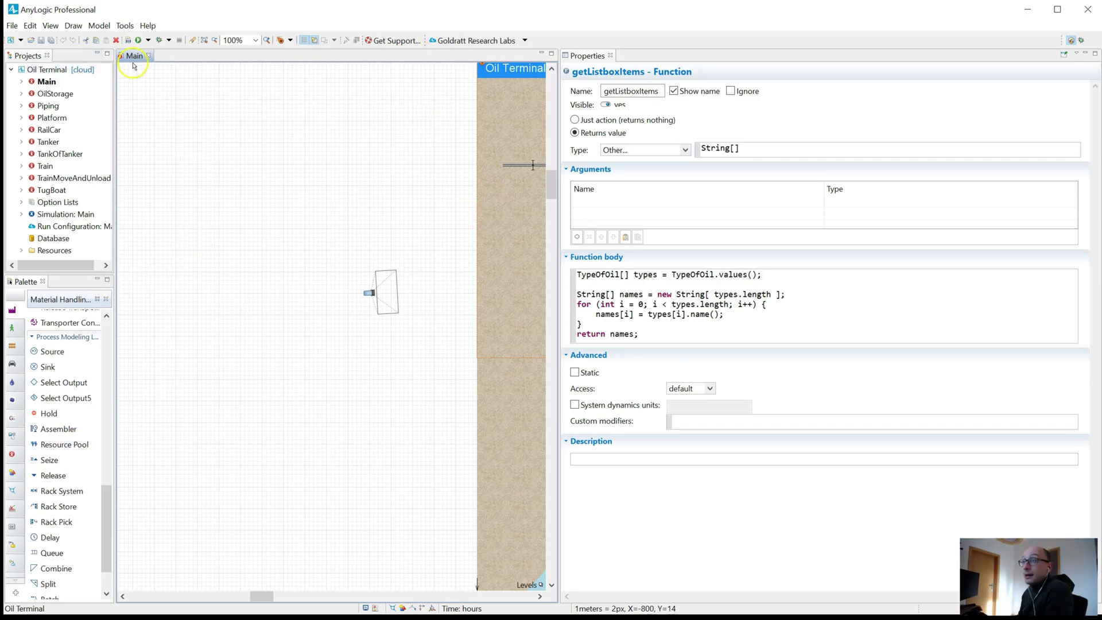
Maximize the Main diagram editor, restore it among the other panes, and bring up the Main agent type's properties
{"action": "left_click", "coordinate": [552, 55]}
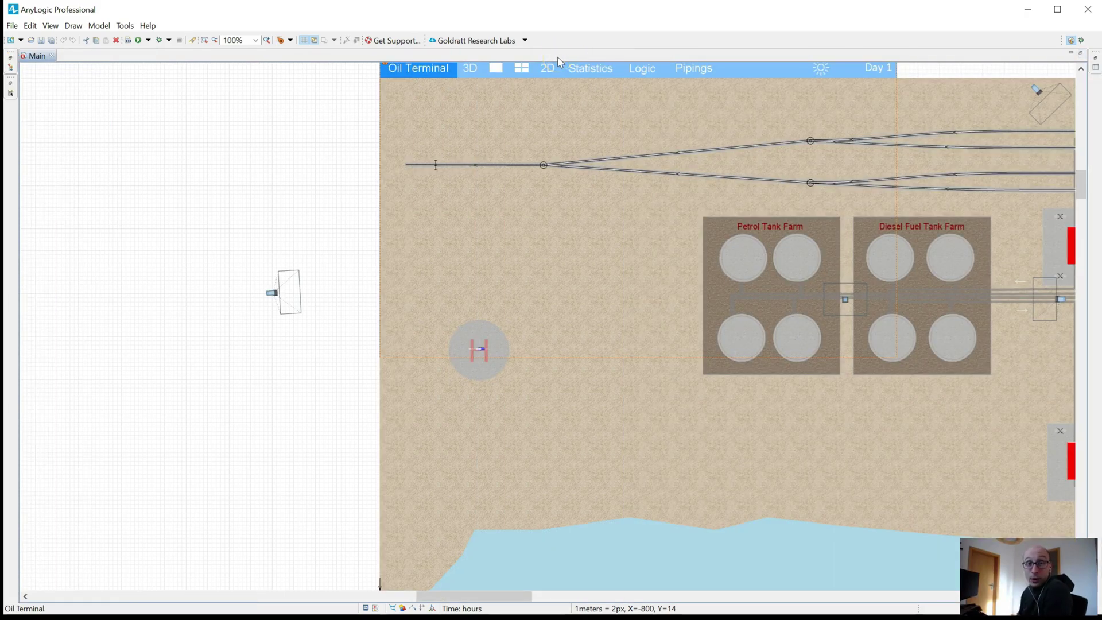
{"action": "left_click", "coordinate": [1082, 55]}
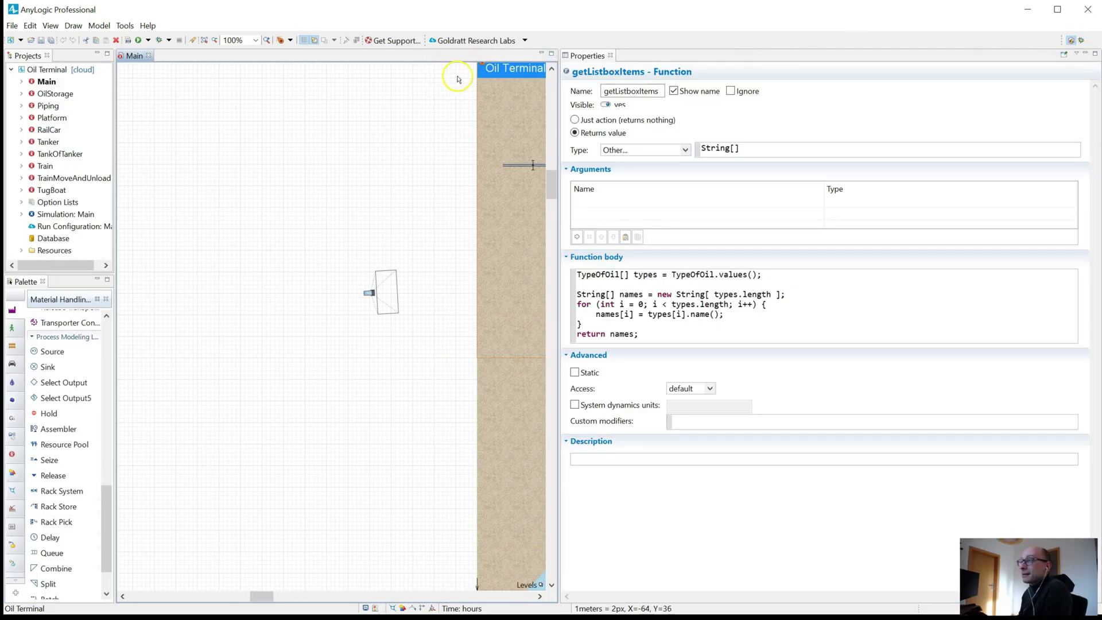
{"action": "left_click", "coordinate": [464, 115]}
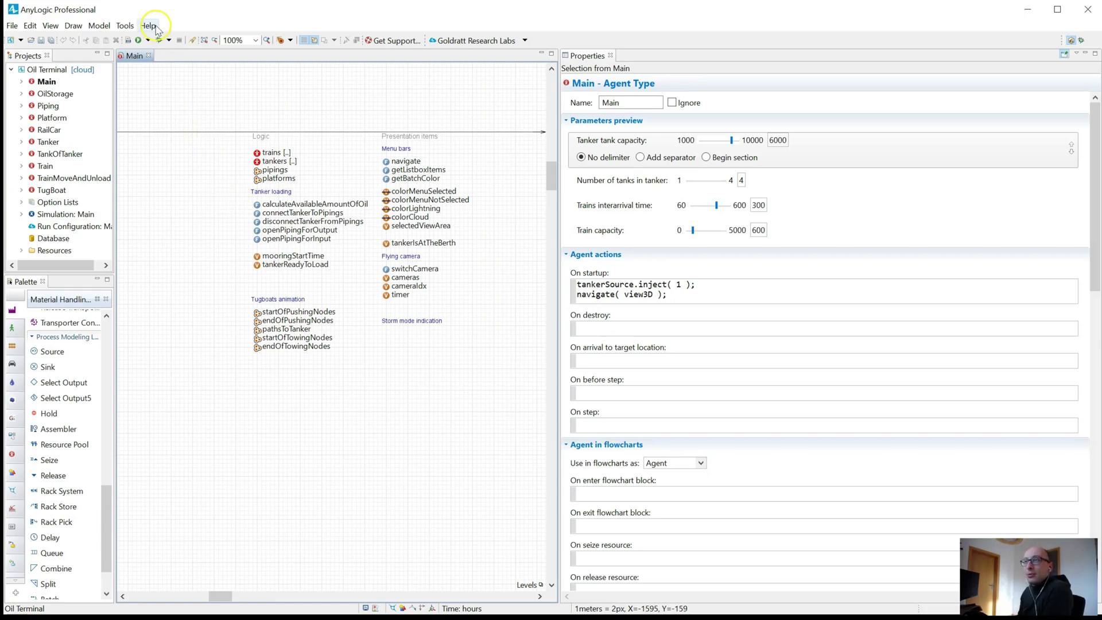
Open the Welcome page to view its getting-started links and startup display option, and close it to return to the Main diagram
{"action": "left_click", "coordinate": [148, 26]}
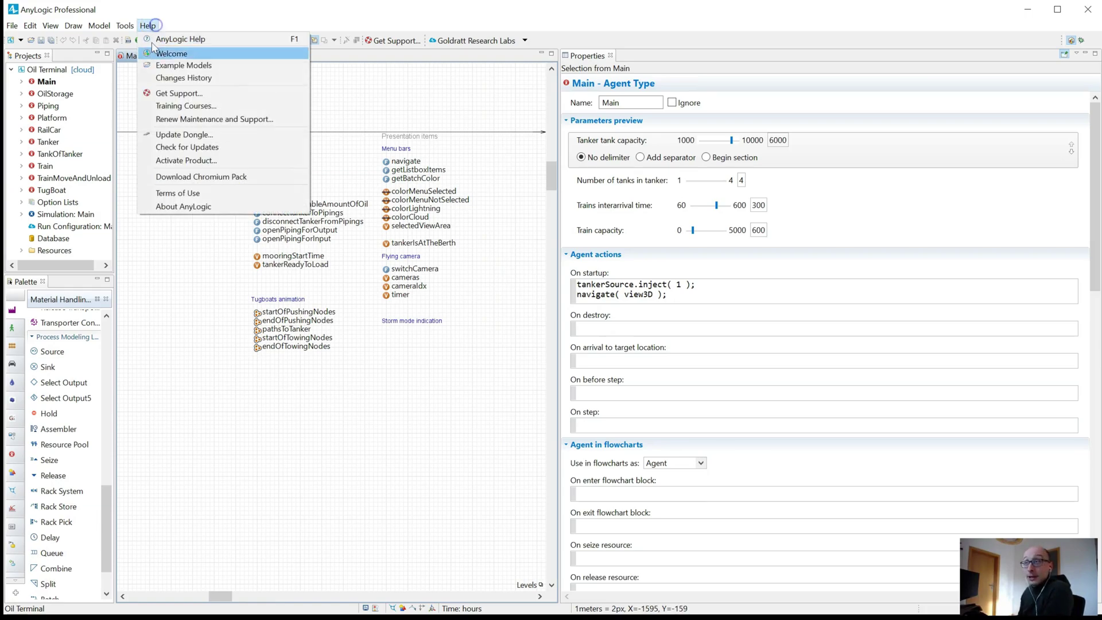
{"action": "left_click", "coordinate": [189, 57]}
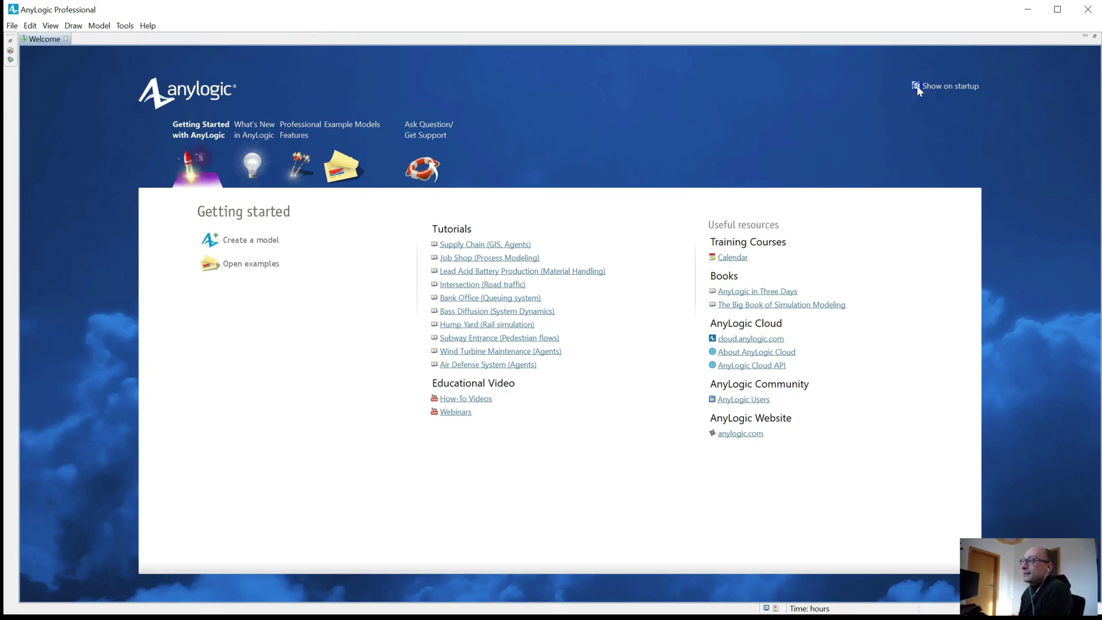
{"action": "left_click", "coordinate": [66, 39]}
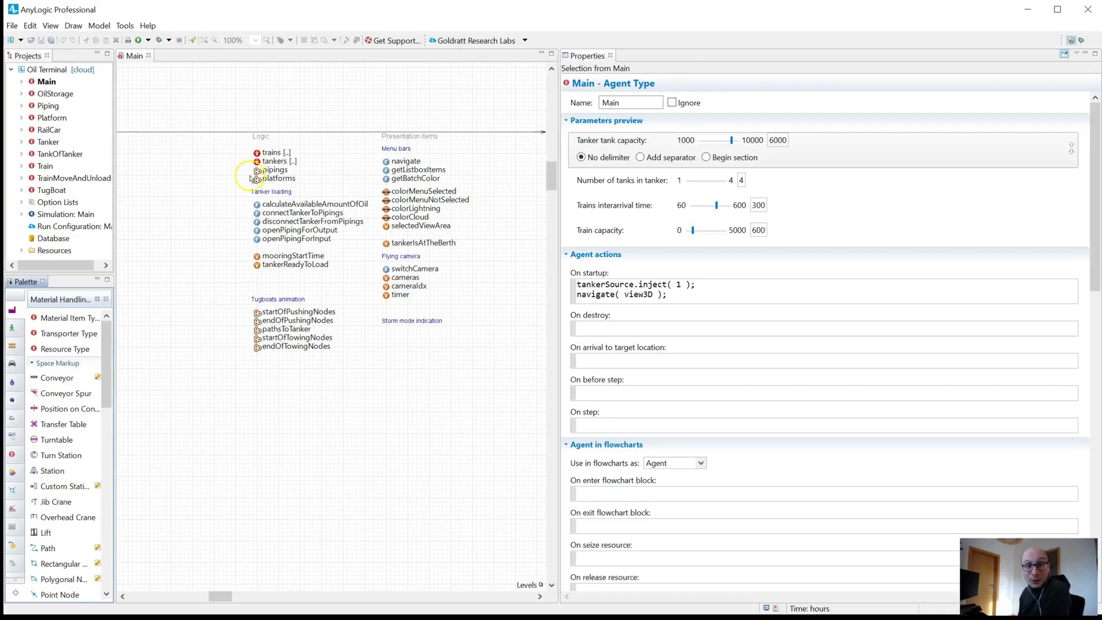
{"action": "left_click_drag", "start_coordinate": [245, 220], "coordinate": [183, 211]}
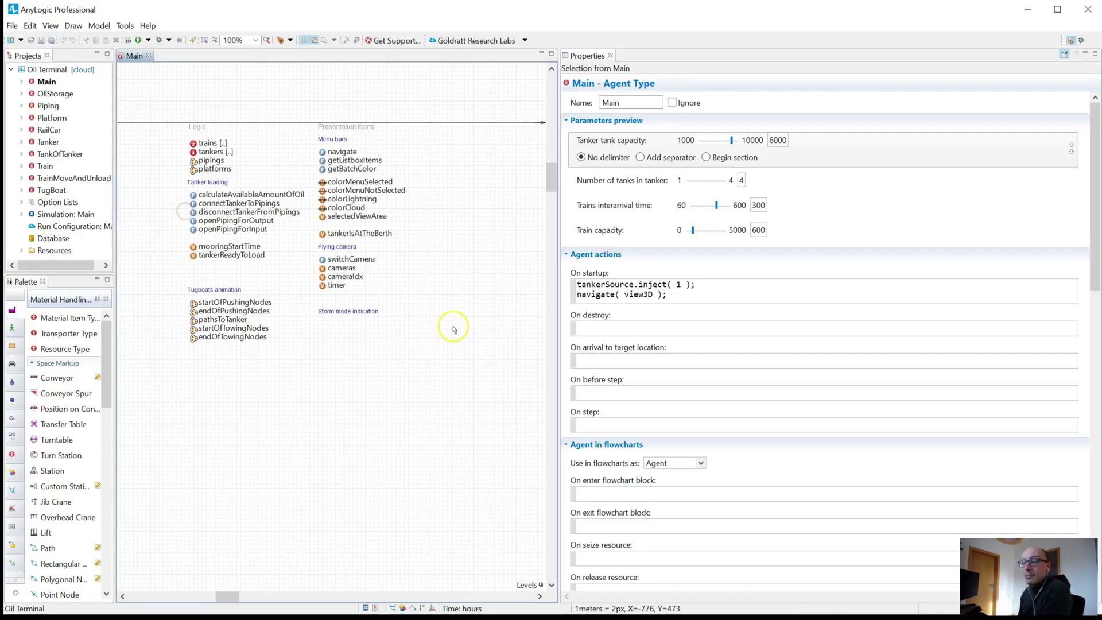
{"action": "mouse_move", "coordinate": [445, 329]}
{"action": "left_mouse_down"}
{"action": "mouse_move", "coordinate": [374, 320]}
{"action": "mouse_move", "coordinate": [465, 322]}
{"action": "left_mouse_up"}
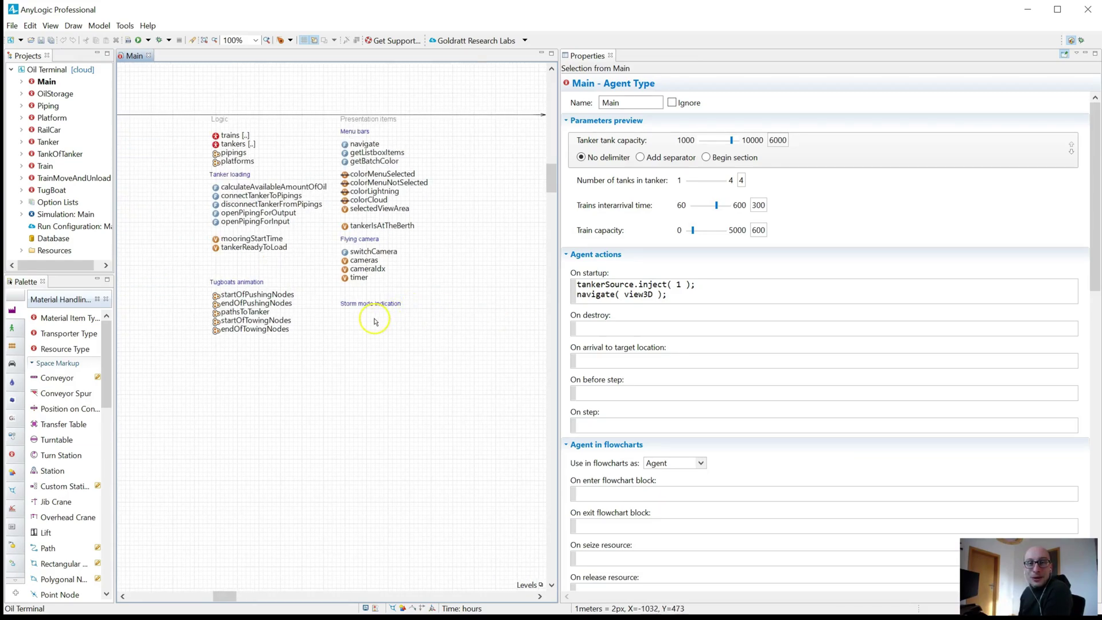